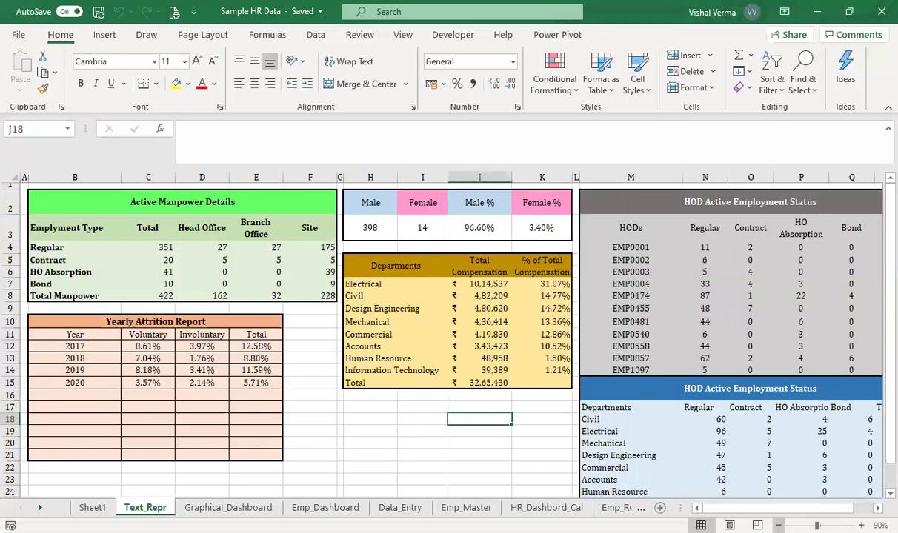
# Review the compensation summary, then switch to the Graphical_Dashboard sheet with the HR charts
pyautogui.scroll(-1, 737, 498)
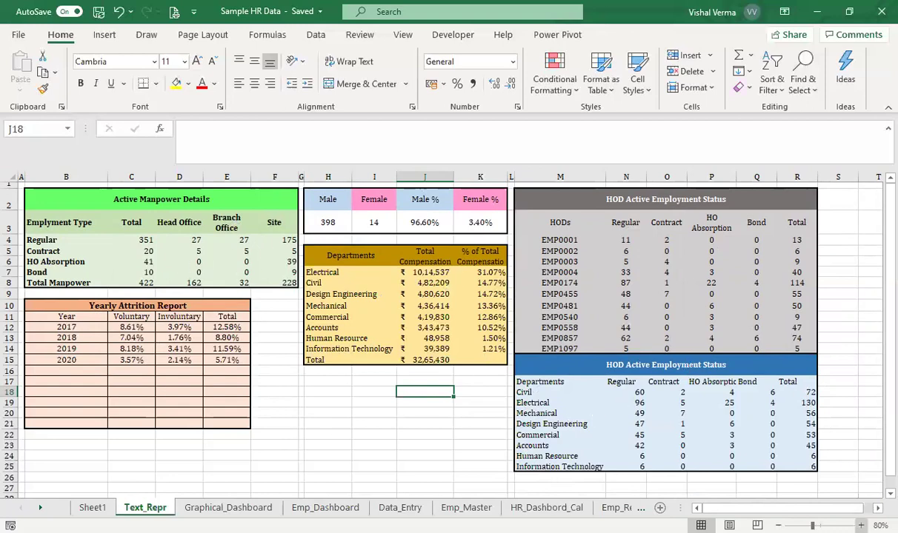
pyautogui.keyDown('ctrl'); pyautogui.scroll(1, 483, 423); pyautogui.keyUp('ctrl')
pyautogui.scroll(1, 483, 423)
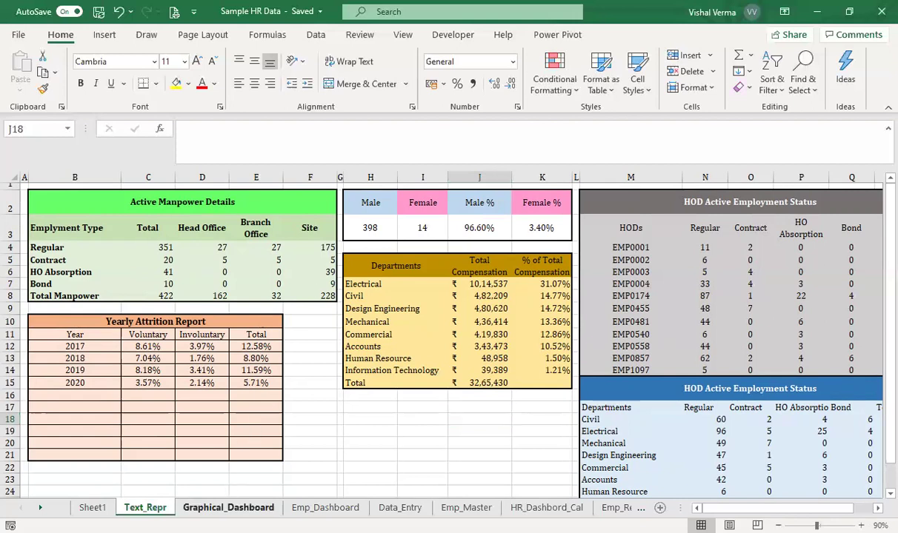
pyautogui.click(229, 507)
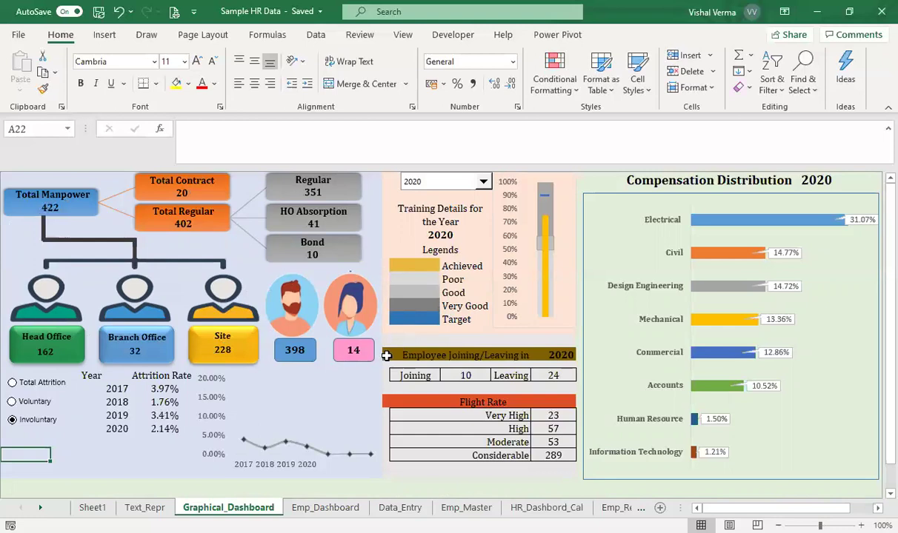
# Switch the dashboard to Total Attrition, showing 2020 attrition at 5.71%
pyautogui.click(14, 384)
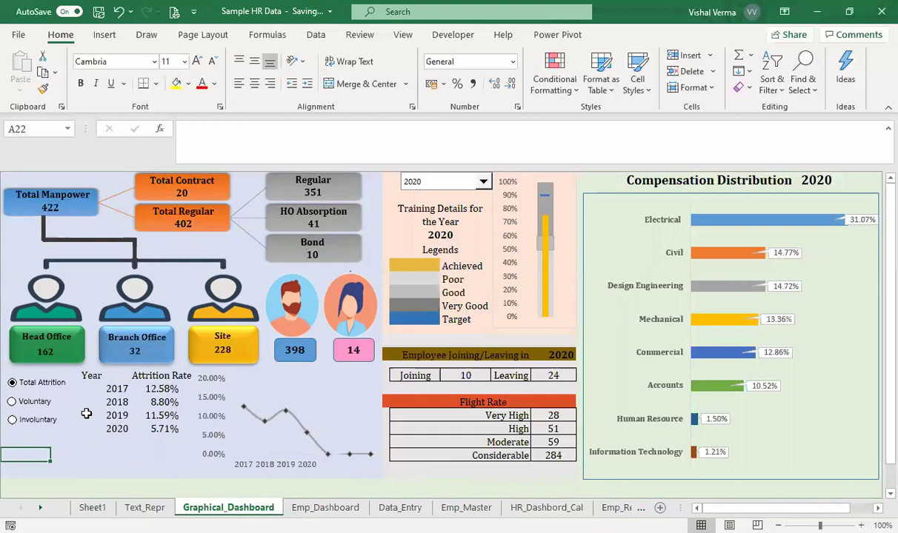
# Compare Voluntary and Involuntary attrition views, ending on Voluntary (8.61% in 2017 to 3.57% in 2020)
pyautogui.moveTo(371, 458)
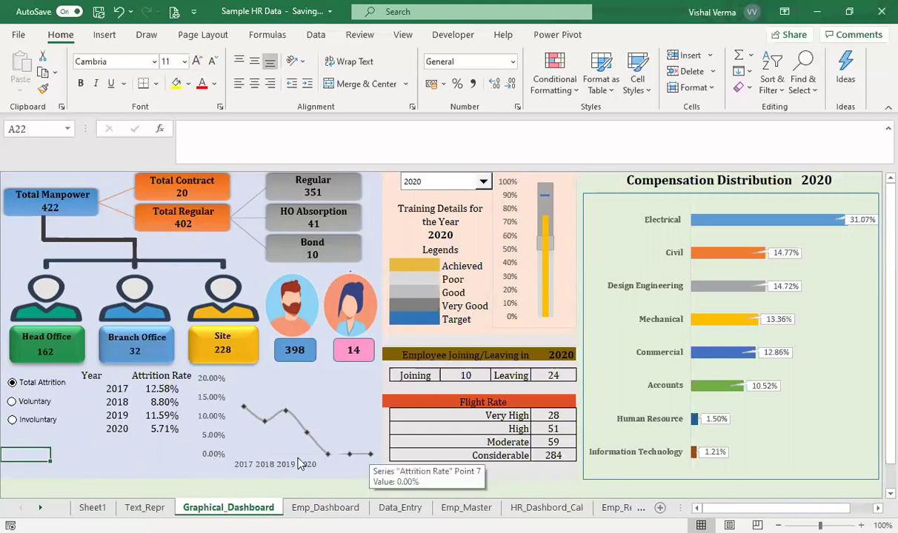
pyautogui.click(13, 402)
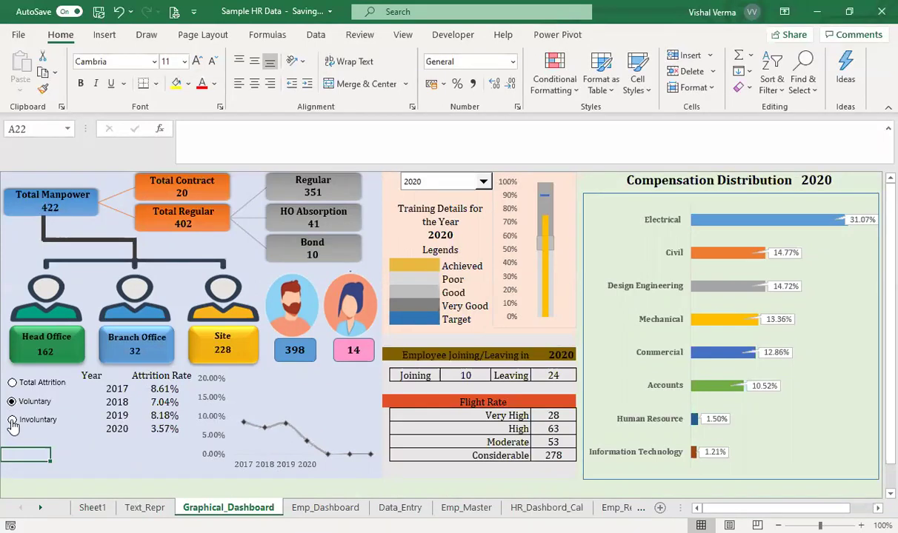
pyautogui.click(12, 421)
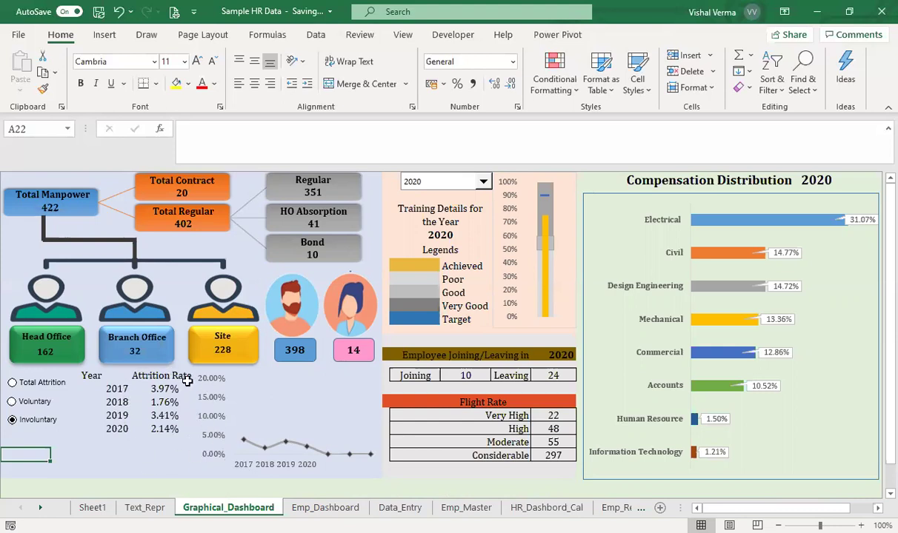
pyautogui.click(27, 401)
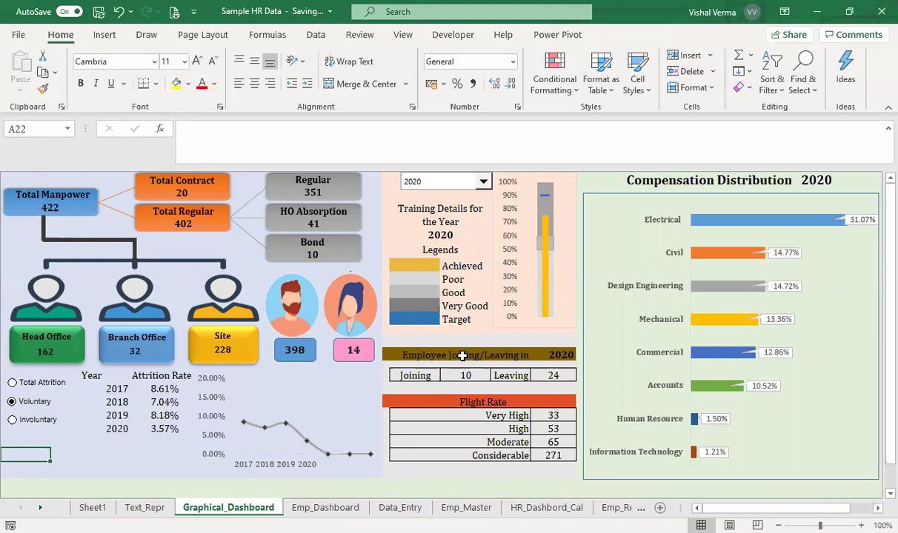
# Circle the Training Details chart with a pink ink pen
pyautogui.click(146, 38)
pyautogui.click(172, 68)
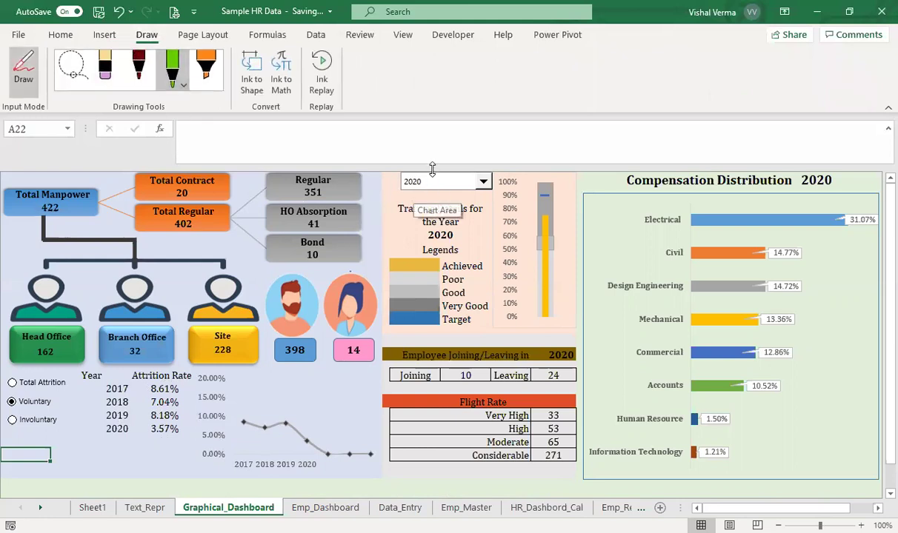
pyautogui.click(172, 78)
pyautogui.click(194, 204)
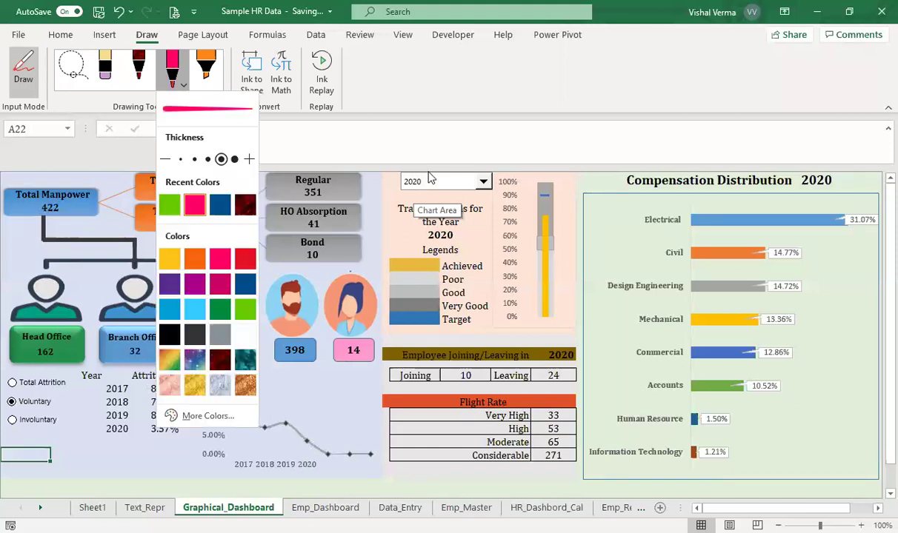
pyautogui.moveTo(400, 178)
pyautogui.mouseDown()
pyautogui.moveTo(528, 348)
pyautogui.moveTo(552, 212)
pyautogui.moveTo(462, 174)
pyautogui.mouseUp()
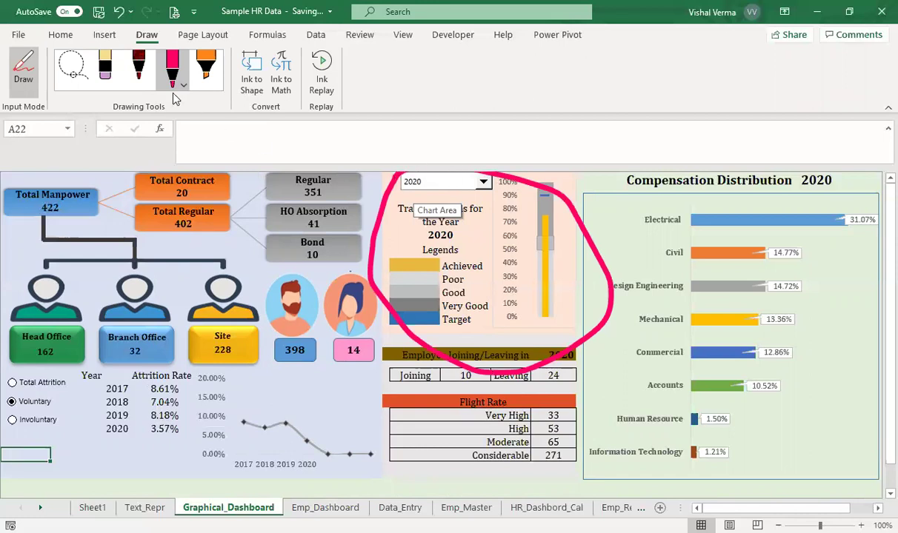
# Erase the pink loop around the training chart and exit drawing mode
pyautogui.click(104, 68)
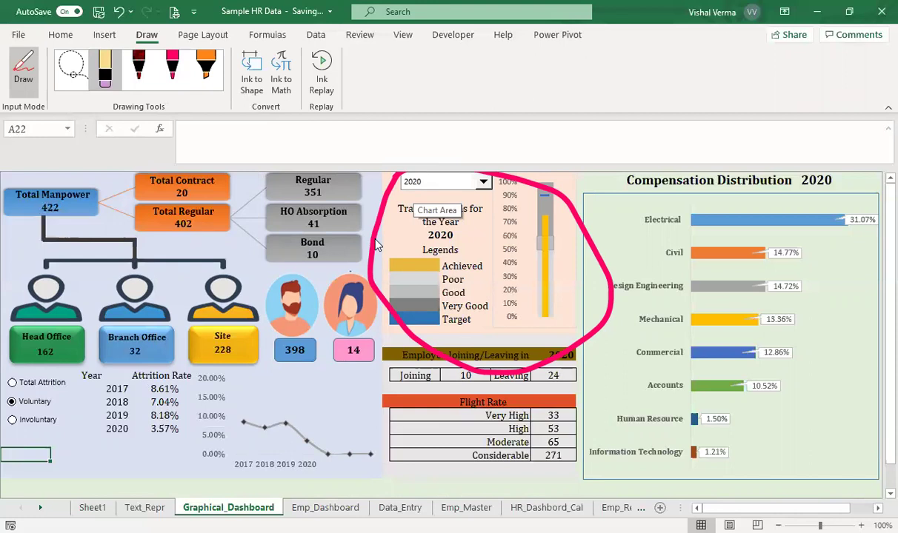
pyautogui.click(375, 244)
pyautogui.press('Escape')
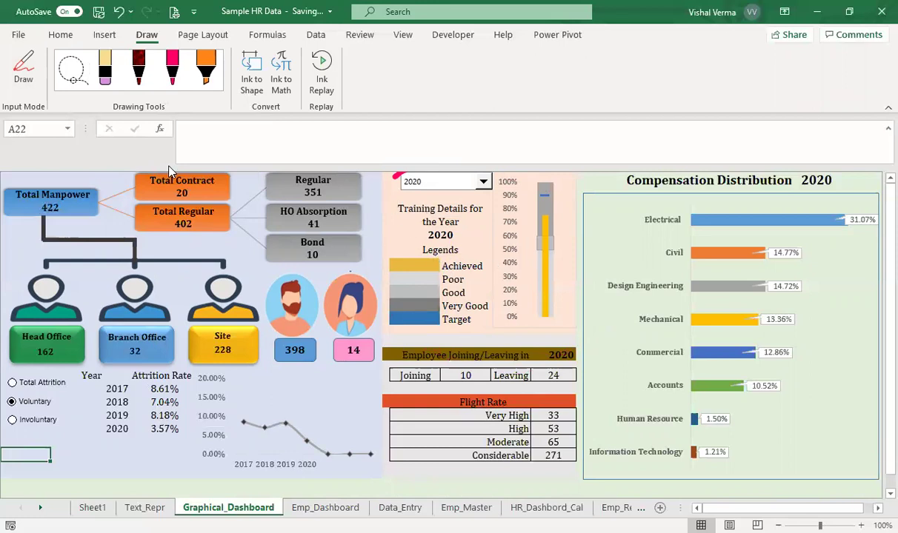
pyautogui.click(104, 68)
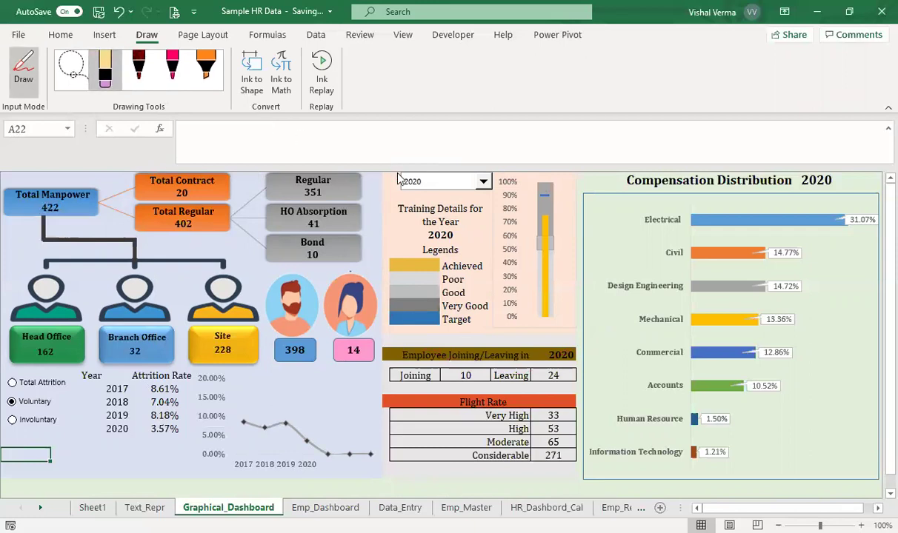
pyautogui.press('Escape')
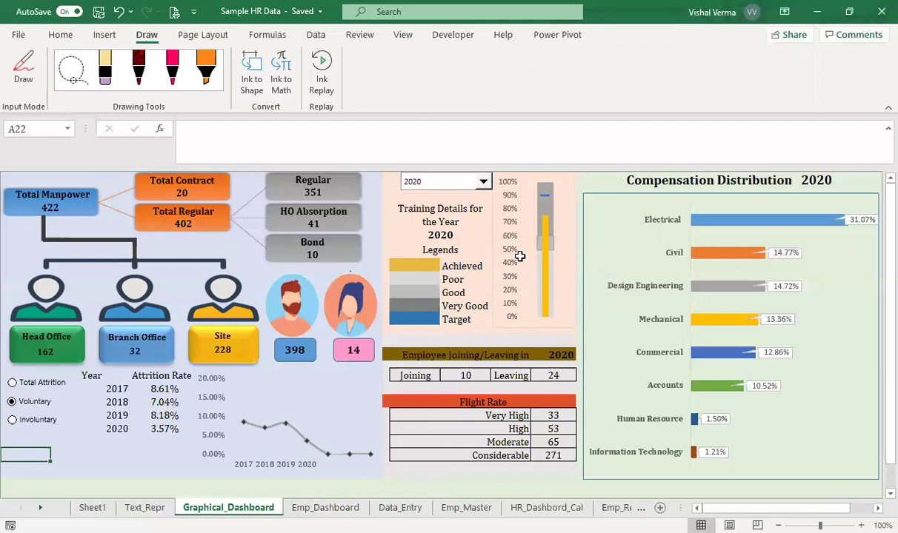
pyautogui.moveTo(547, 240)
pyautogui.moveTo(547, 191)
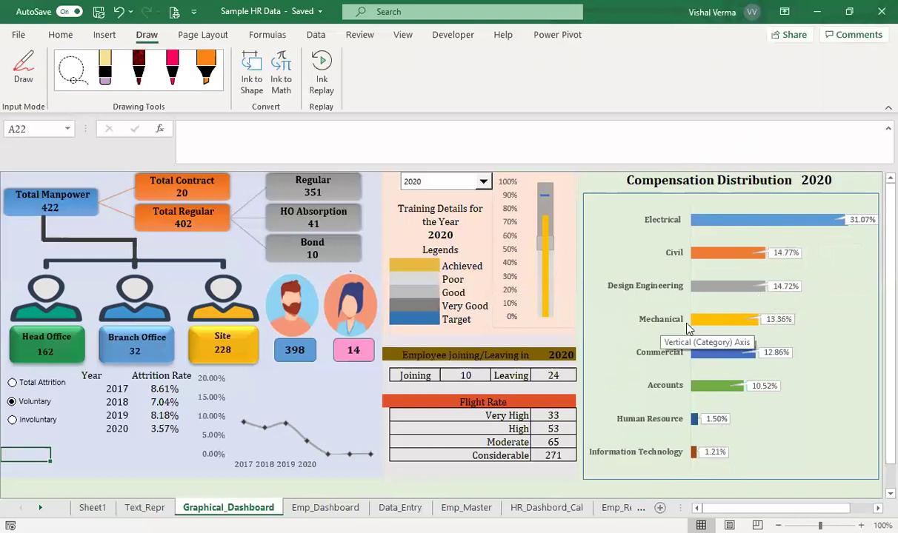
pyautogui.moveTo(724, 326)
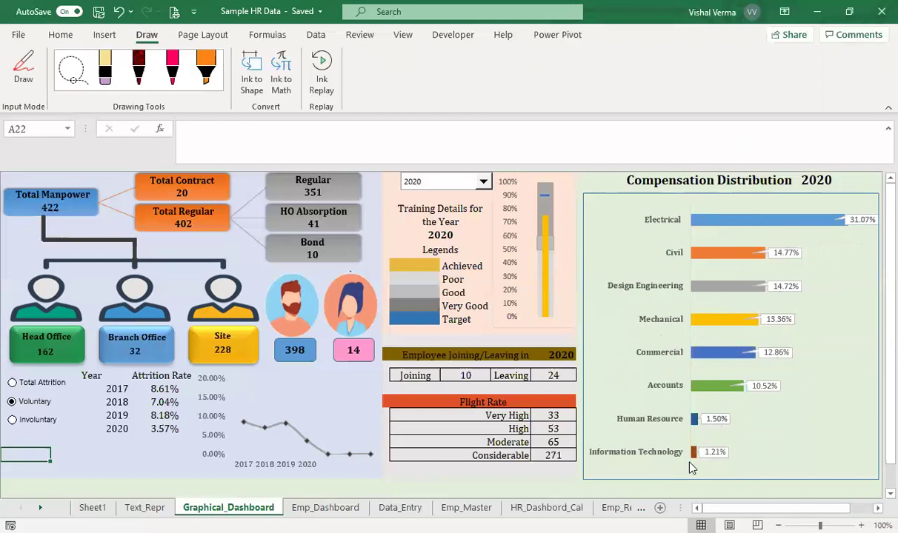
pyautogui.click(674, 486)
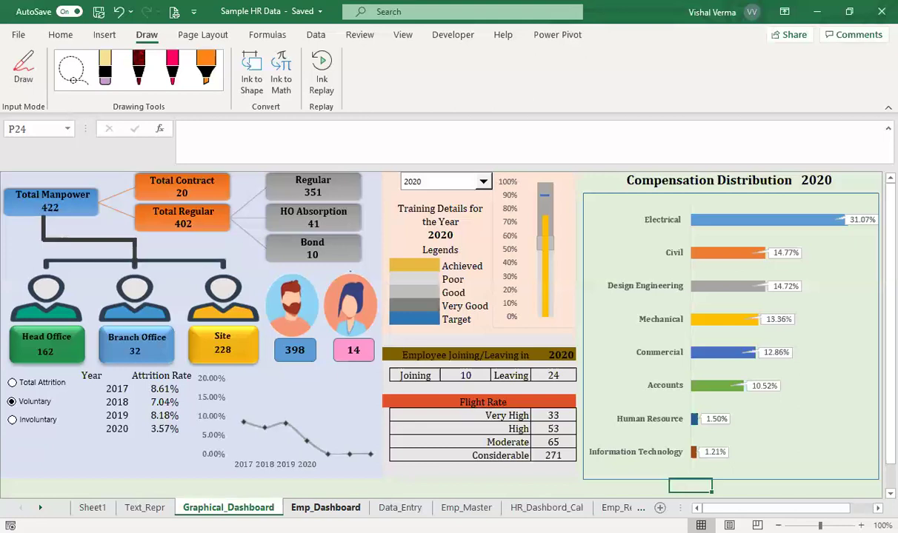
# Switch to Emp_Dashboard and inspect the formula behind the Department value in G4
pyautogui.click(326, 507)
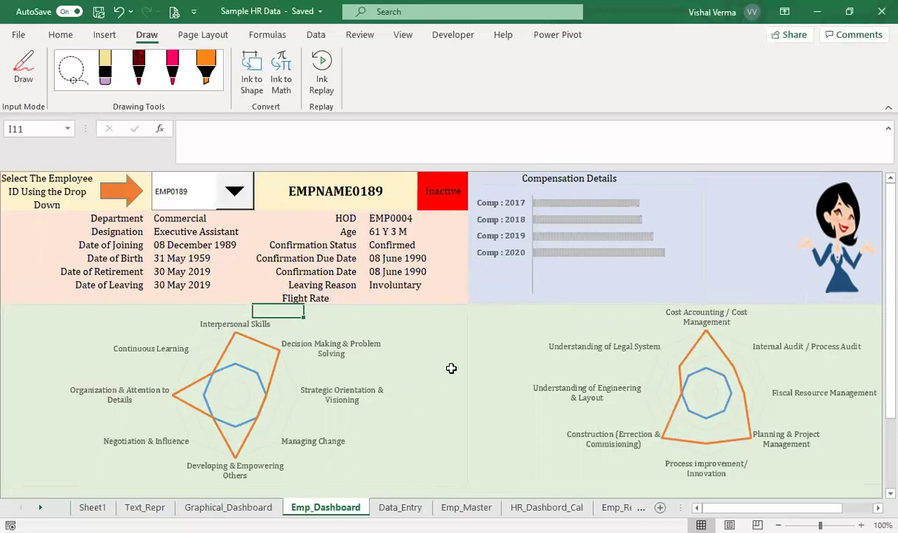
pyautogui.click(163, 219)
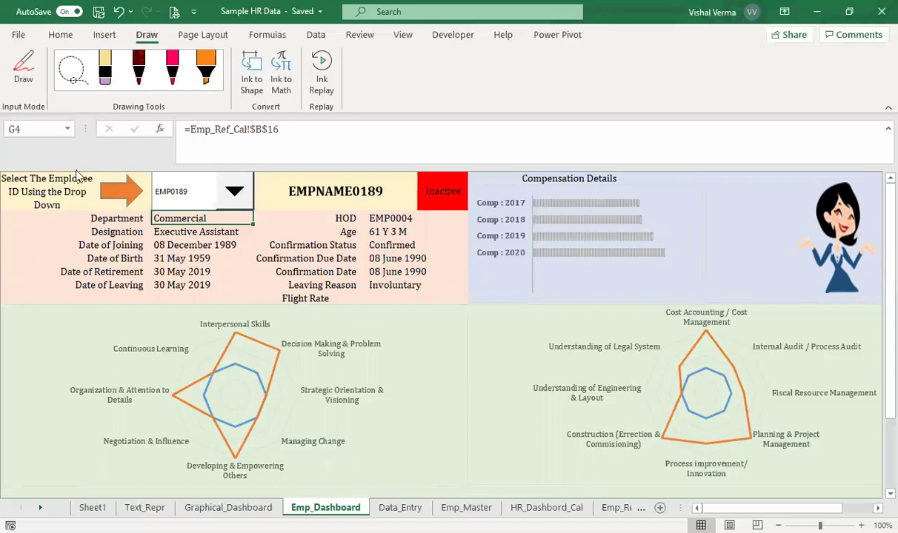
# Pick the employee ID just above the current one from the ID drop-down
pyautogui.click(234, 192)
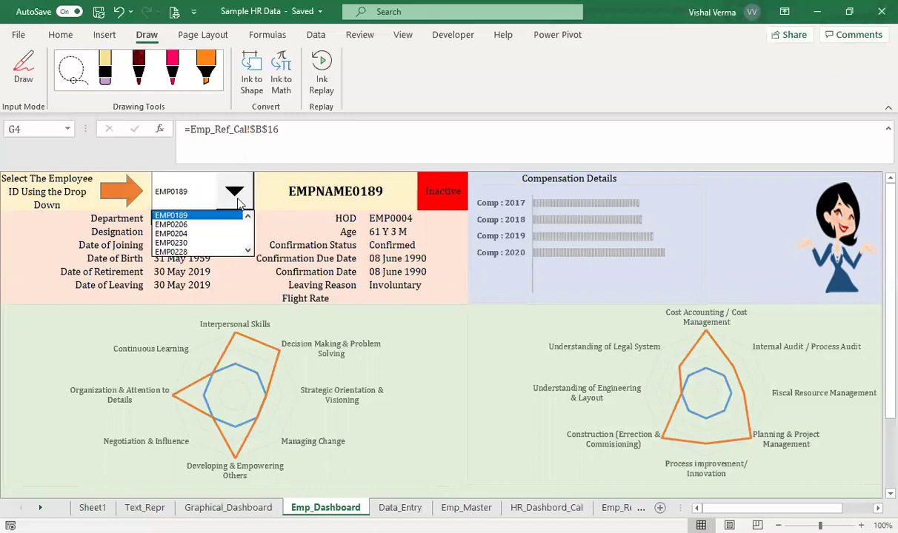
pyautogui.click(248, 218)
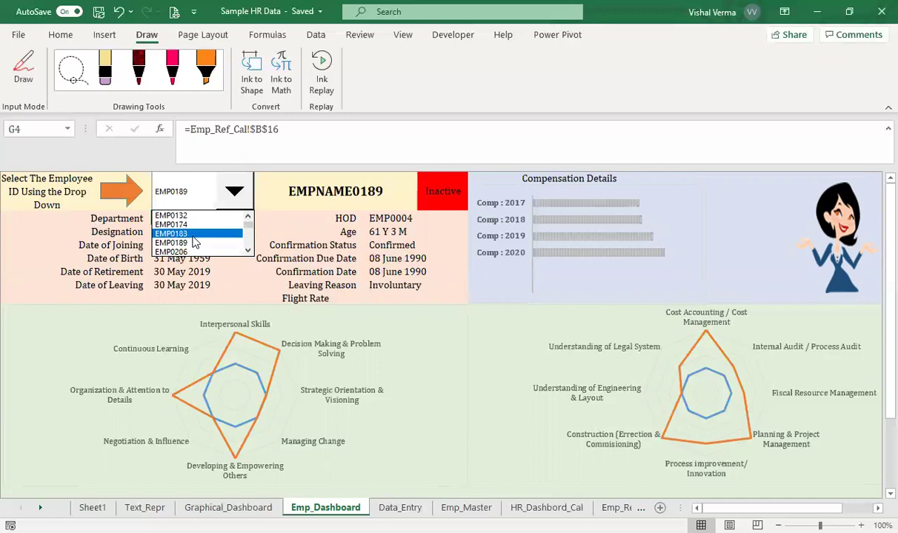
pyautogui.click(171, 233)
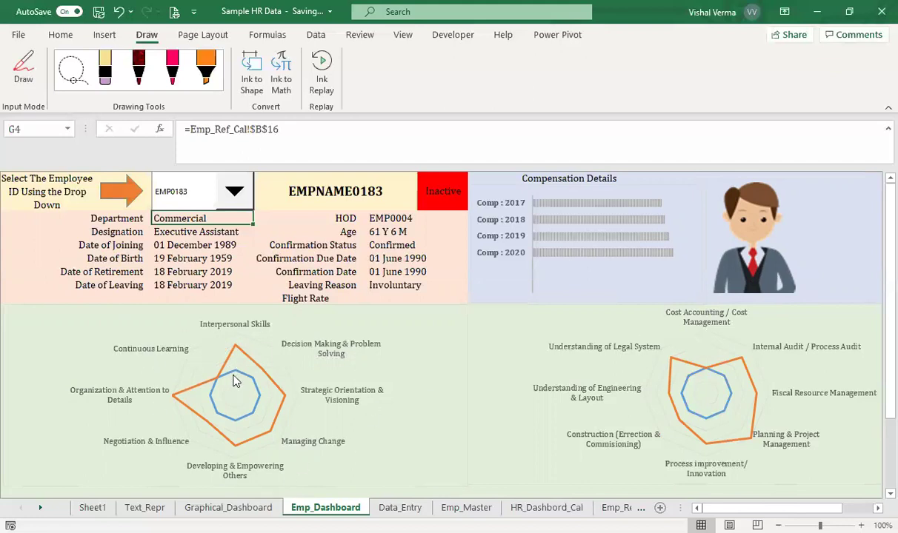
pyautogui.moveTo(230, 378)
pyautogui.moveTo(260, 399)
# Select EMP0084 in the employee ID list to show the active Commercial Peon
pyautogui.click(237, 194)
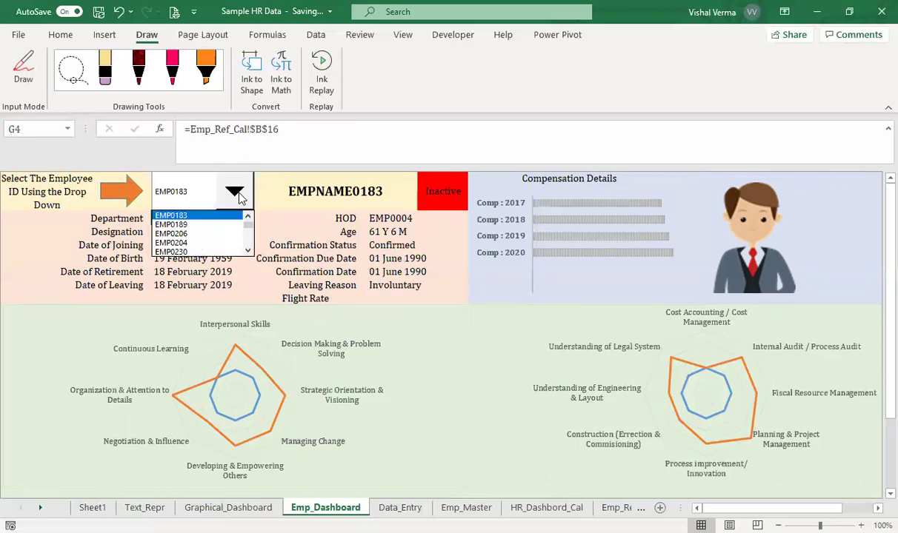
pyautogui.click(248, 217)
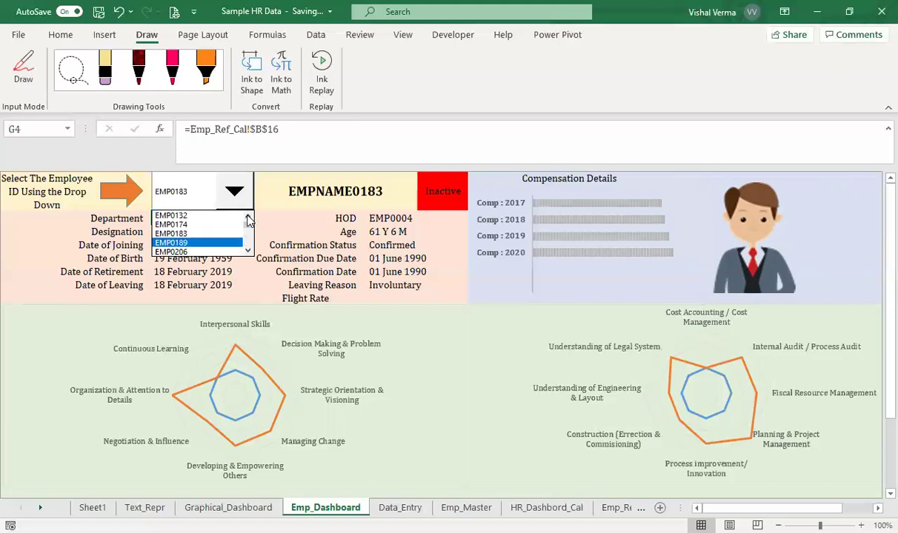
pyautogui.click(209, 243)
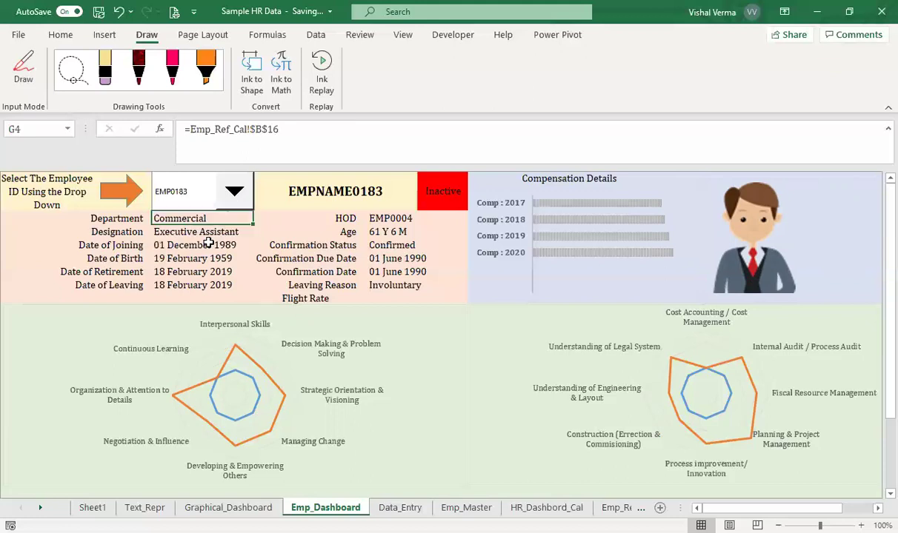
pyautogui.click(235, 196)
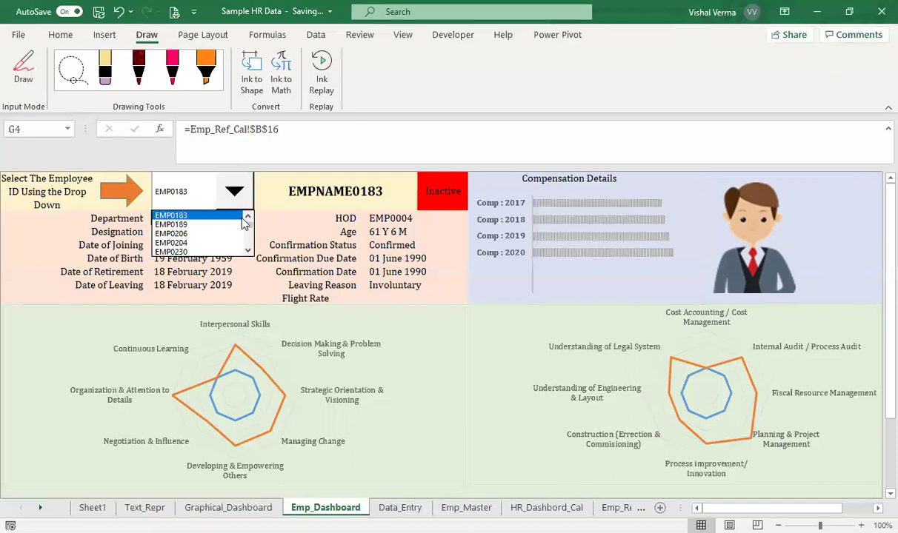
pyautogui.click(248, 218)
pyautogui.click(249, 218)
pyautogui.click(249, 218)
pyautogui.click(249, 218)
pyautogui.click(210, 215)
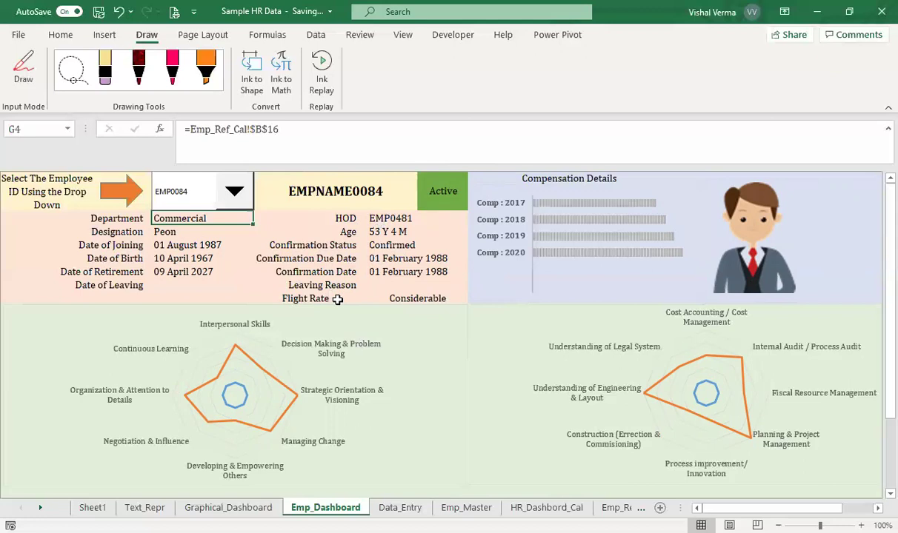
# Show the IF formula behind the Flight Rate value in L10 on Emp_Dashboard
pyautogui.click(228, 507)
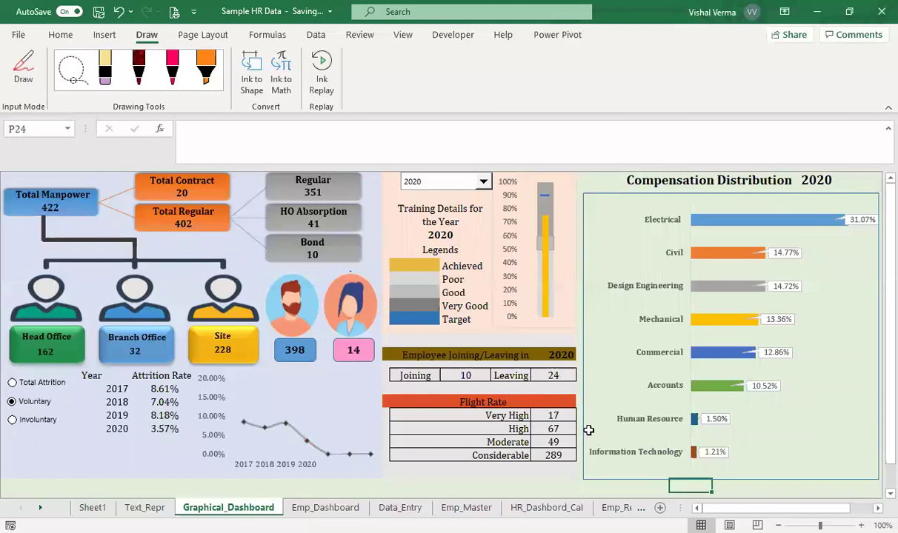
pyautogui.click(317, 508)
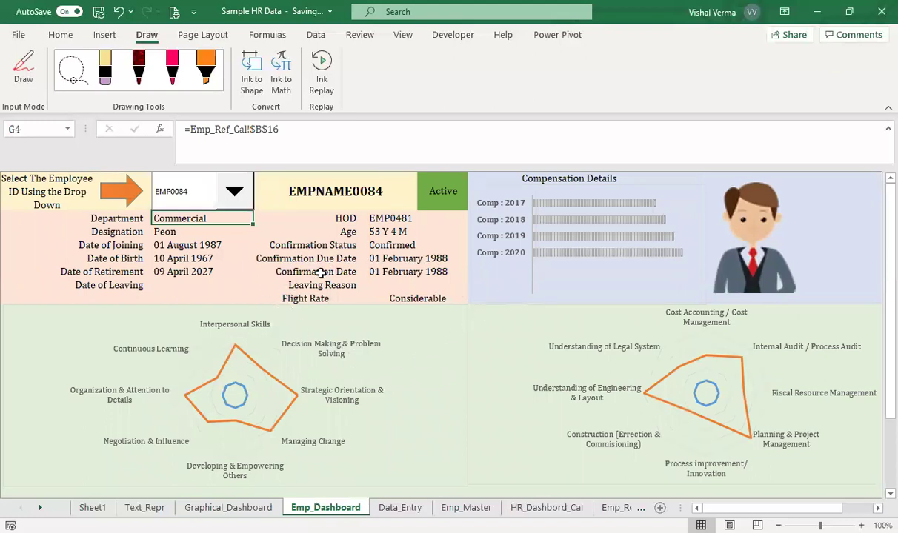
pyautogui.click(403, 299)
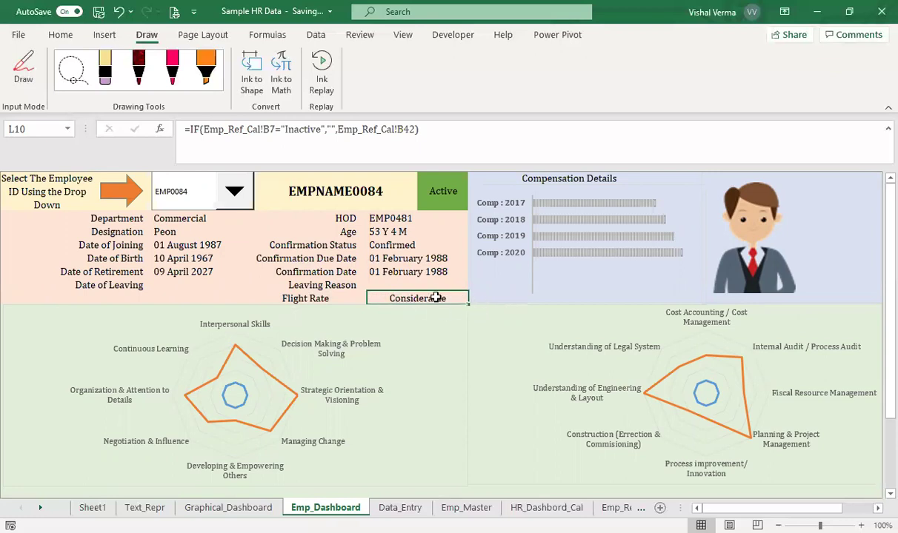
# Show employee EMP0006 on the employee dashboard, then view the Graphical_Dashboard's Flight Rate table
pyautogui.click(235, 200)
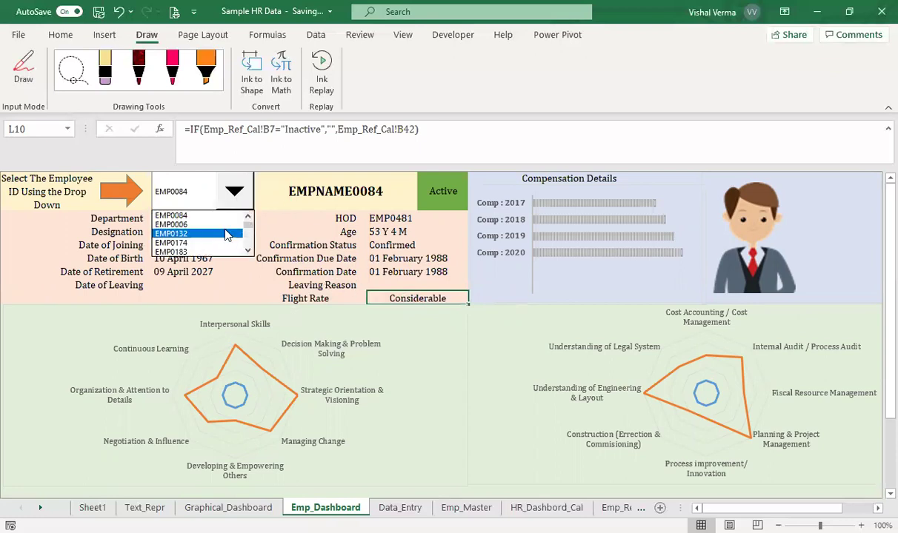
pyautogui.click(216, 224)
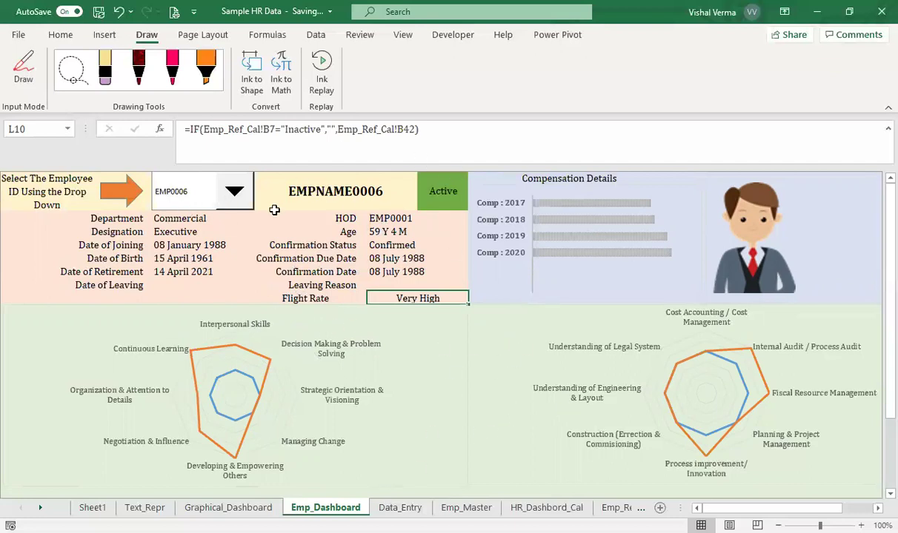
pyautogui.click(228, 507)
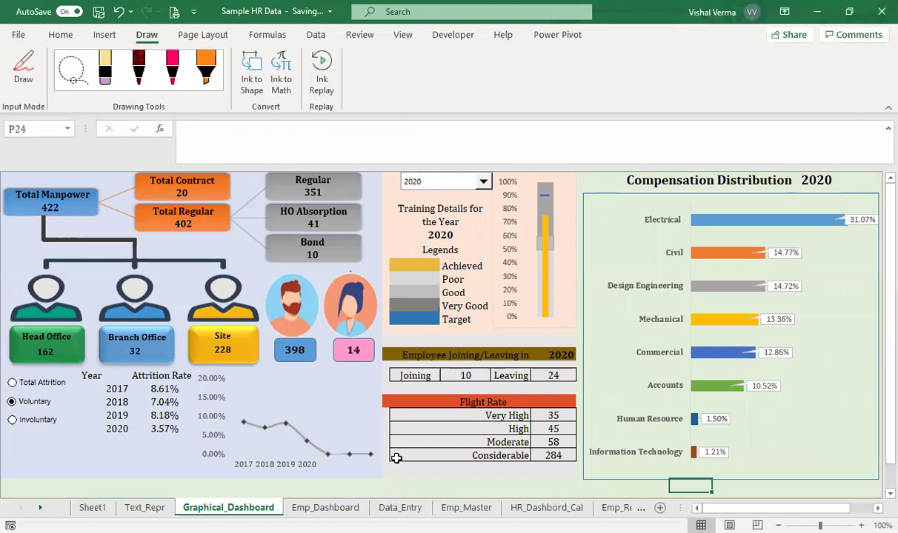
# Return to Emp_Dashboard showing EMP0006 and drop down the employee ID list
pyautogui.click(327, 508)
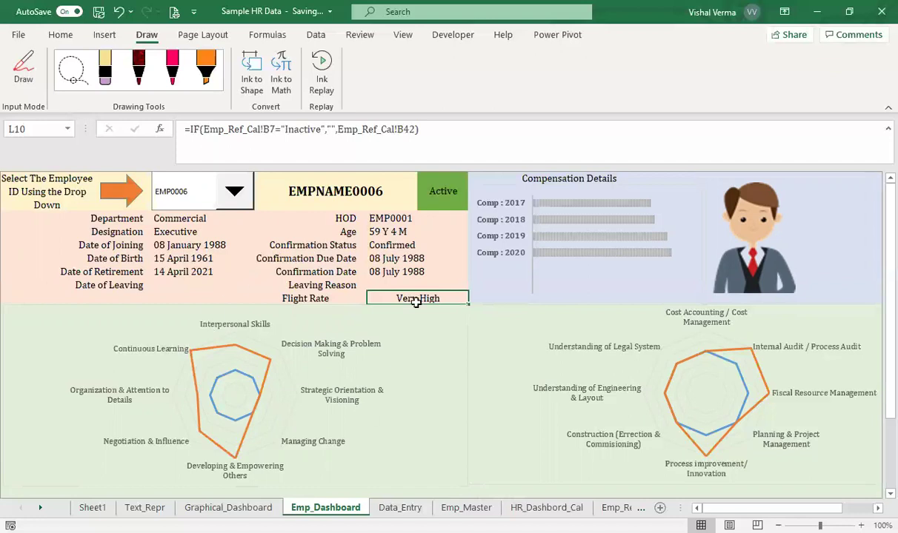
pyautogui.click(241, 195)
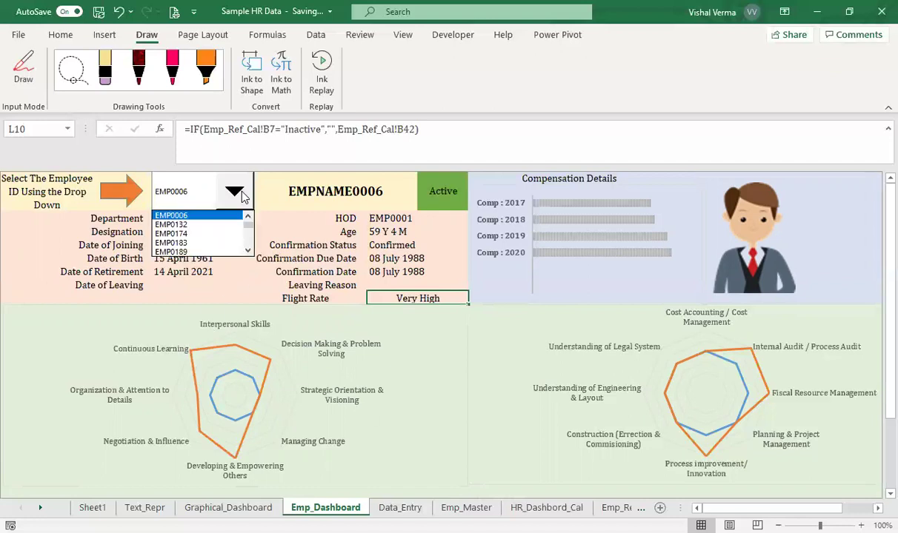
# Show employees EMP0132, EMP0183 and EMP0189 in turn on the employee dashboard
pyautogui.click(220, 224)
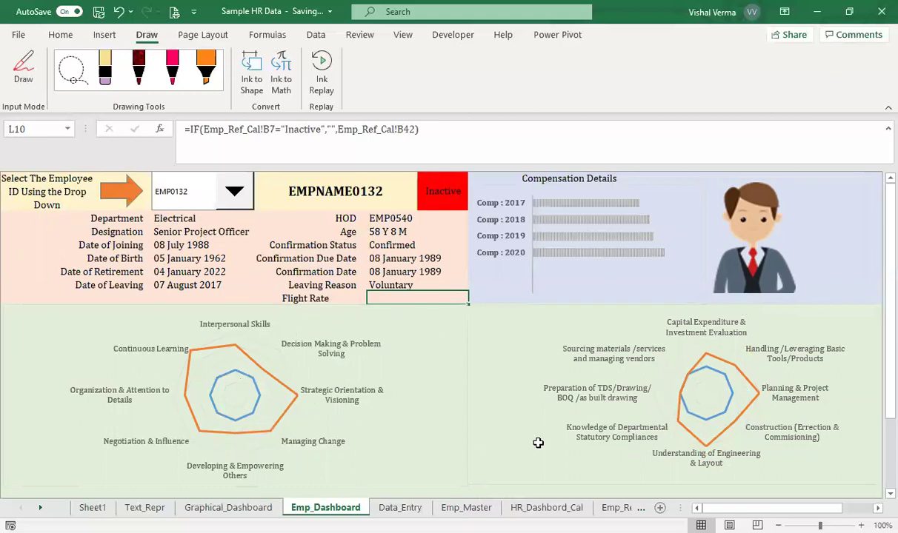
pyautogui.click(236, 193)
pyautogui.click(212, 234)
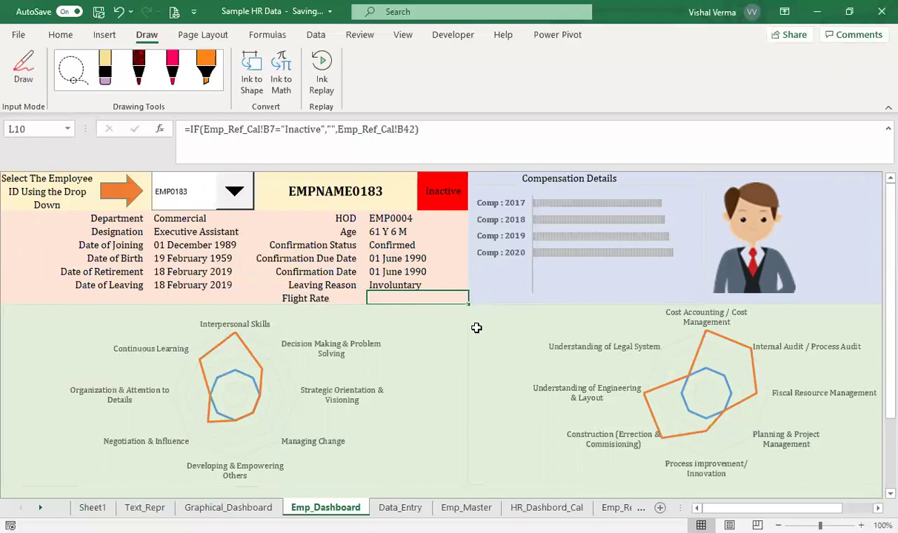
pyautogui.click(234, 191)
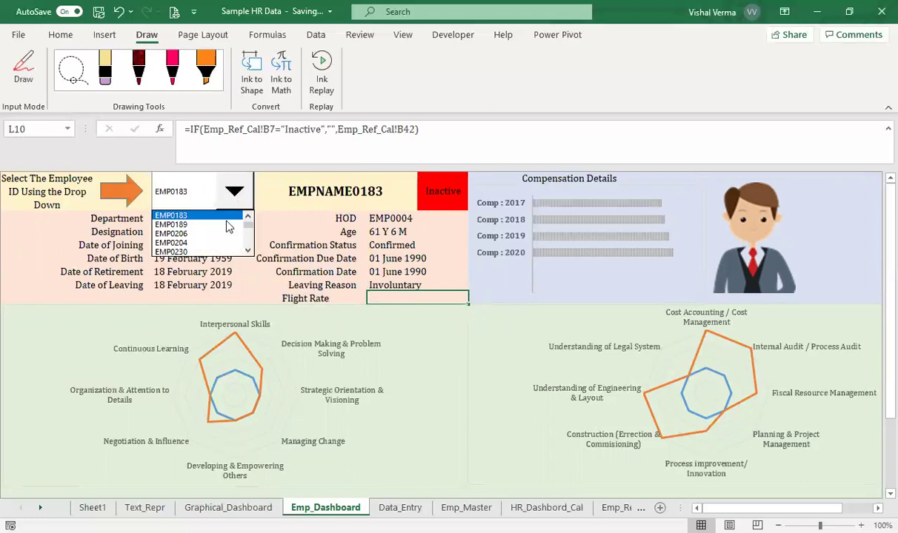
pyautogui.click(225, 222)
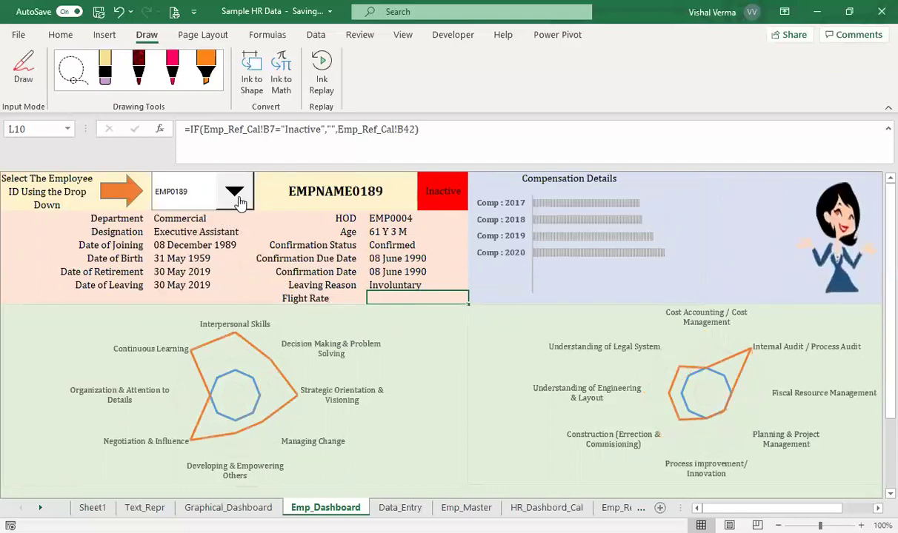
# Show EMP0228, then EMP0261, and return to the Graphical_Dashboard sheet
pyautogui.click(235, 191)
pyautogui.click(207, 252)
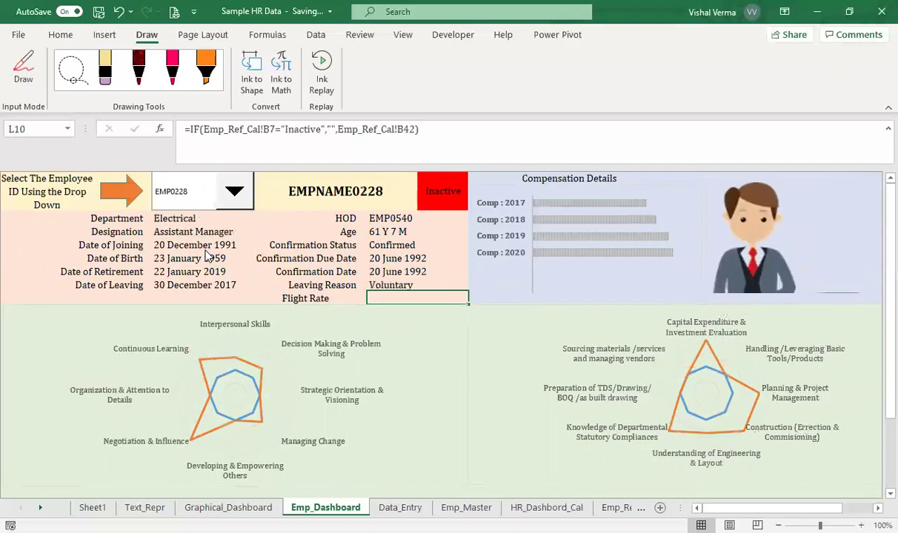
pyautogui.click(237, 196)
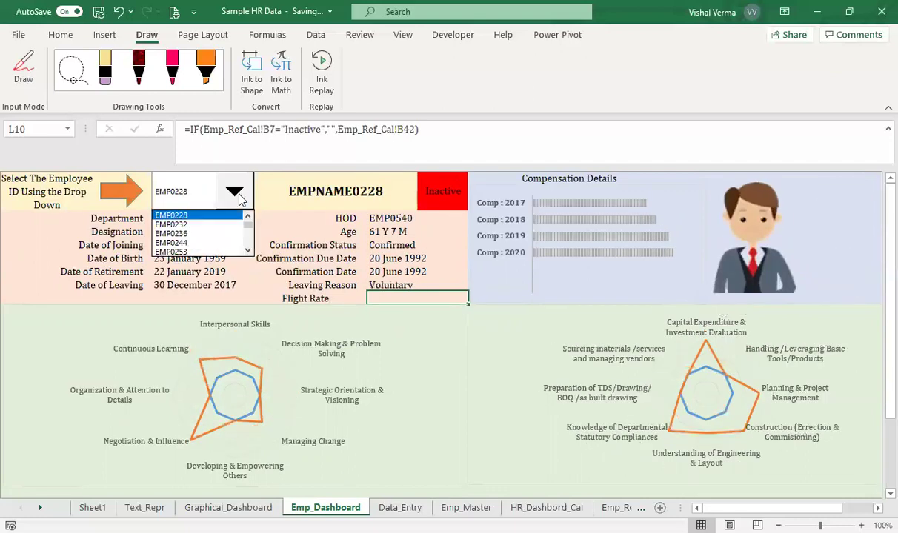
pyautogui.click(249, 252)
pyautogui.click(175, 225)
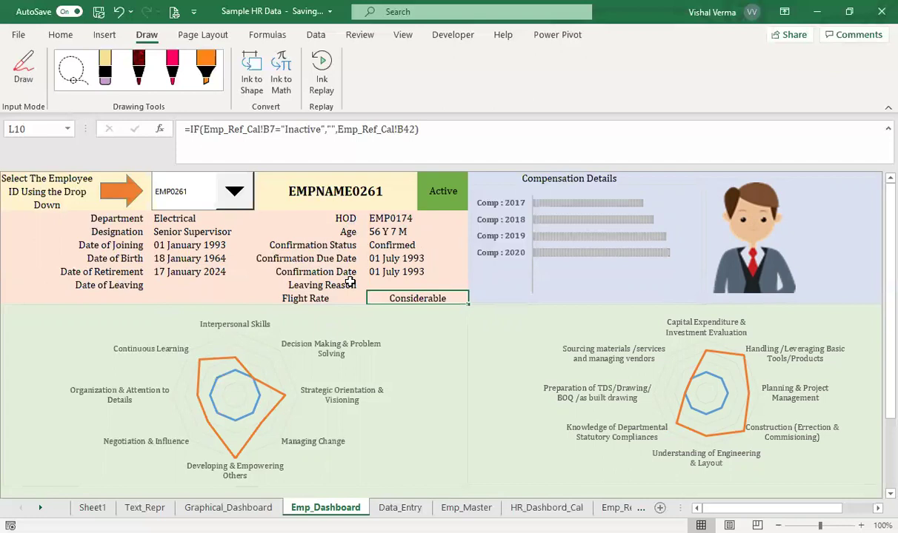
pyautogui.click(228, 507)
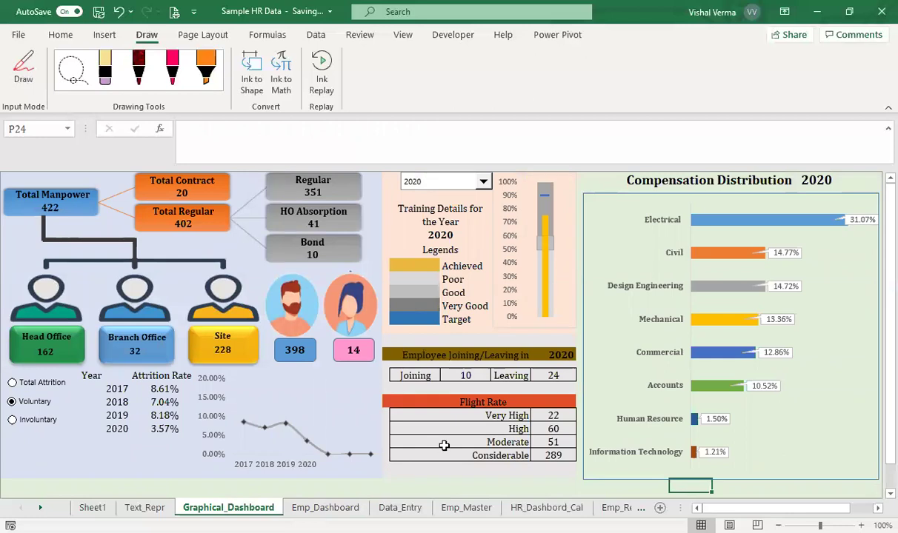
# Switch the Graphical_Dashboard year to 2021, review its figures, then reselect 2020
pyautogui.click(482, 183)
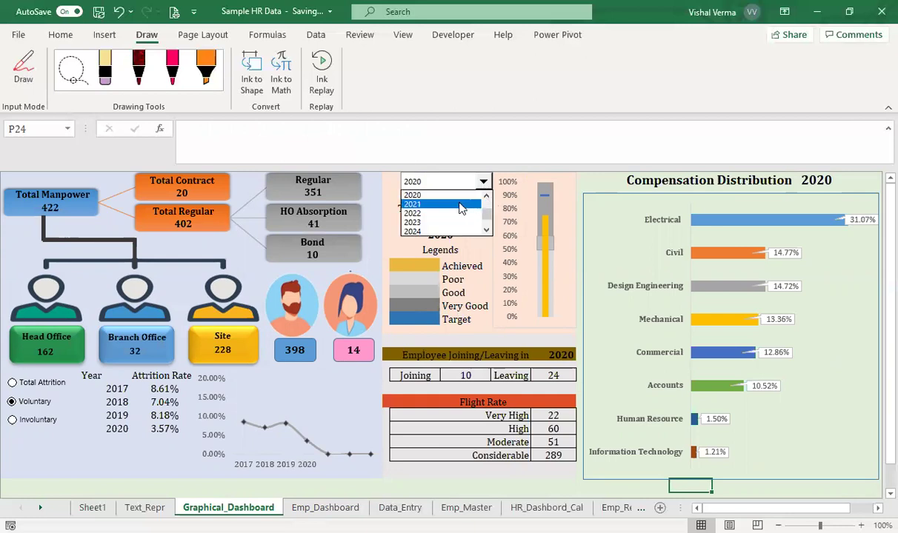
pyautogui.click(460, 206)
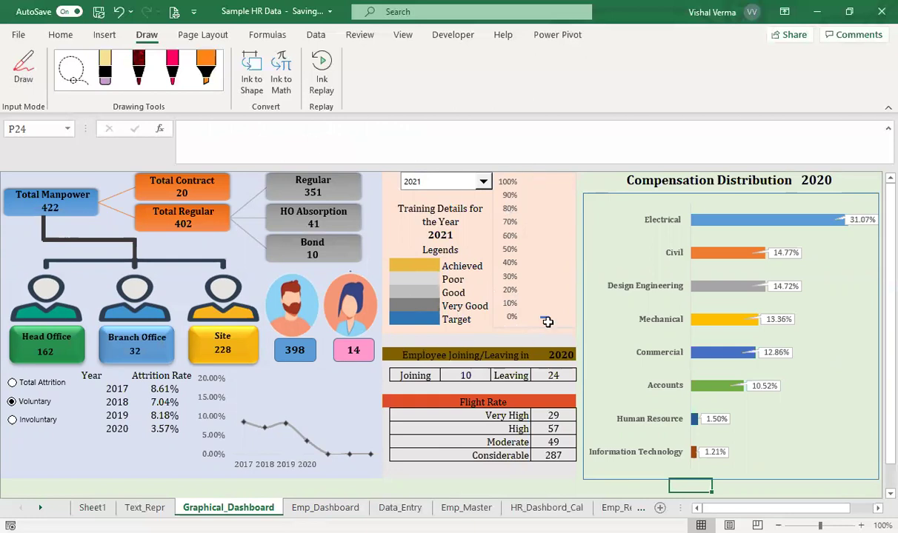
pyautogui.click(483, 182)
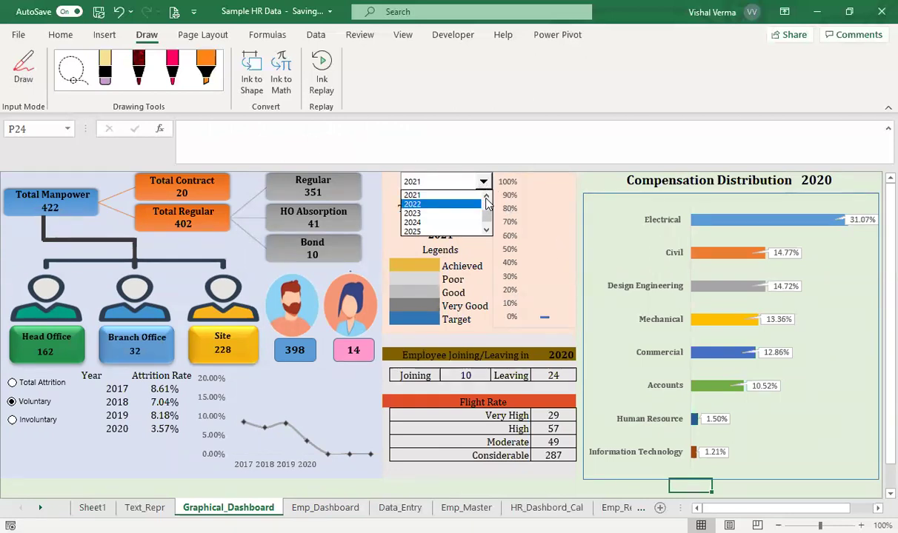
pyautogui.click(434, 195)
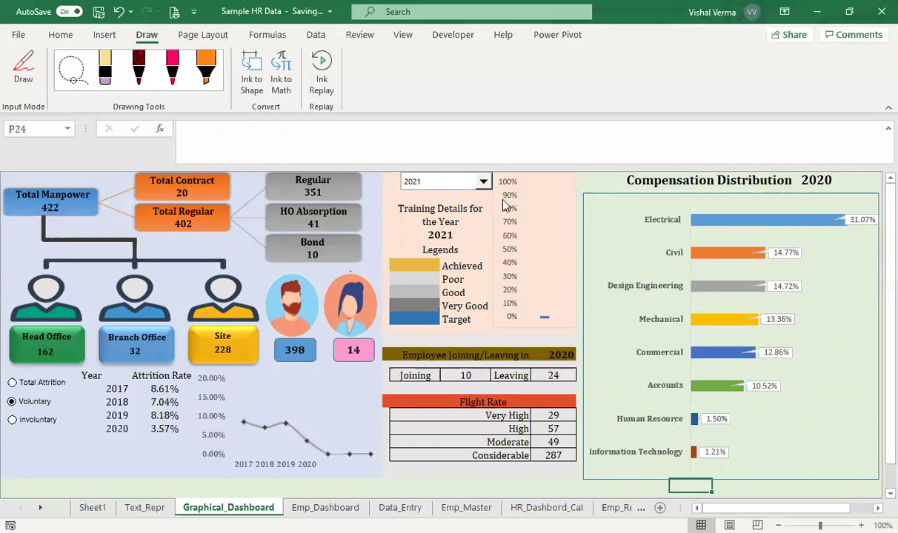
pyautogui.click(461, 183)
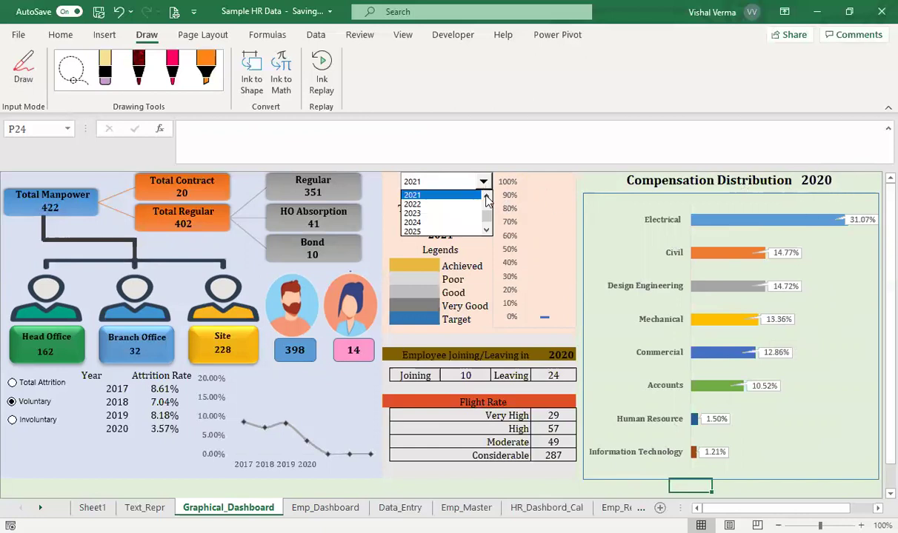
pyautogui.click(487, 197)
pyautogui.click(487, 197)
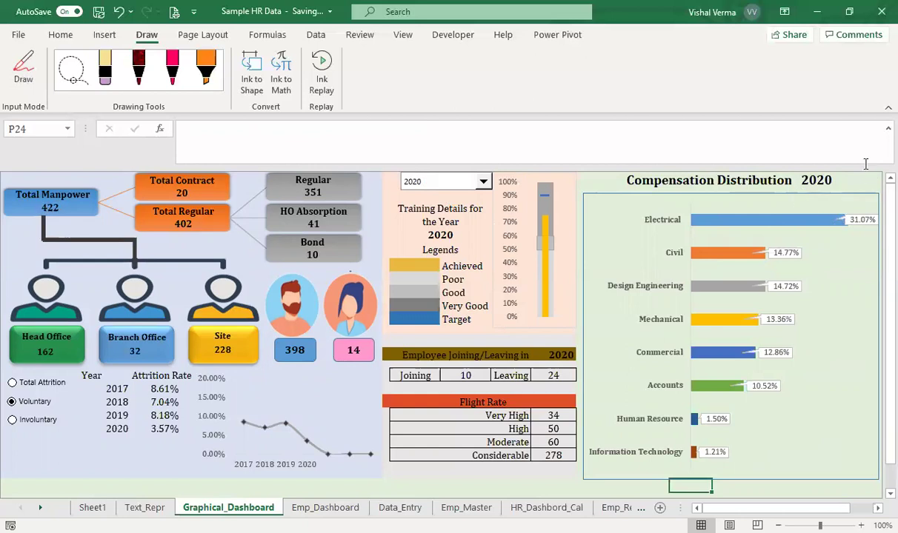
# Step the dashboard year through 2020, 2019 and 2018, finishing on 2021
pyautogui.click(462, 181)
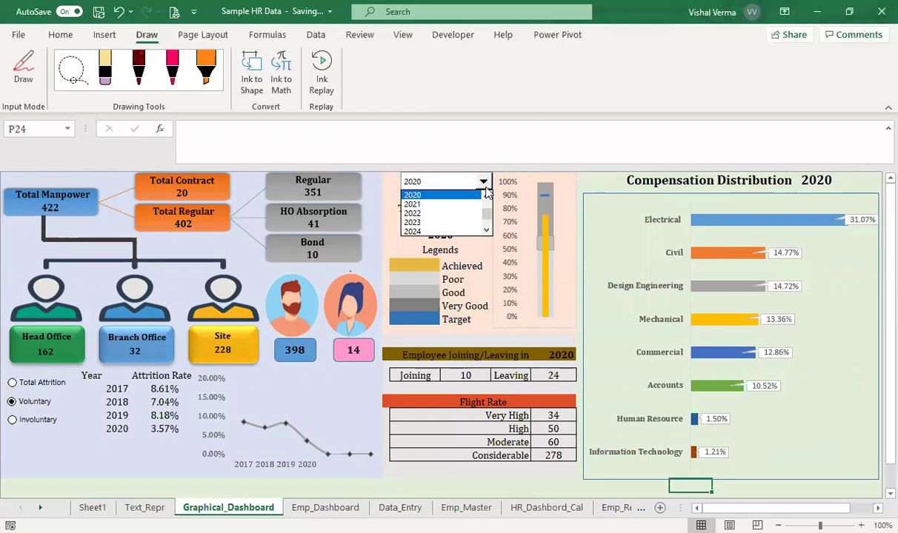
pyautogui.click(441, 194)
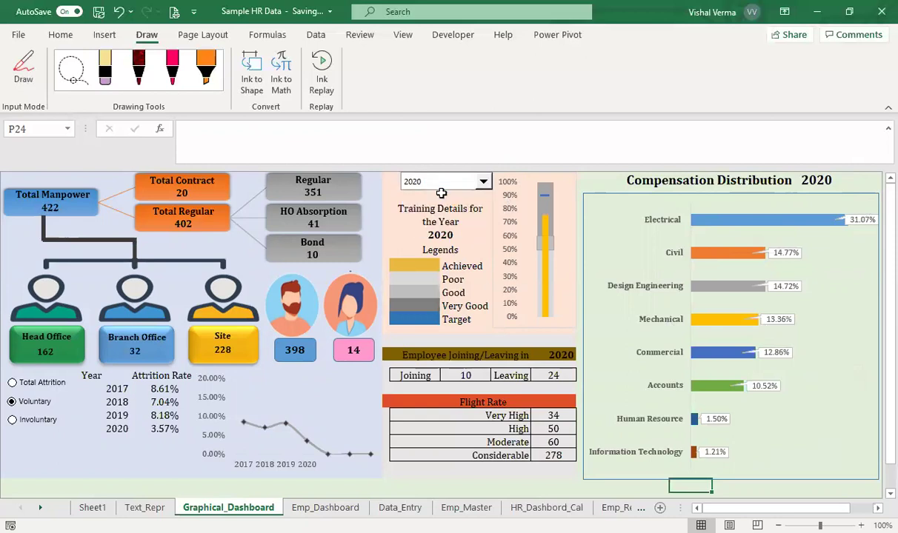
pyautogui.click(483, 184)
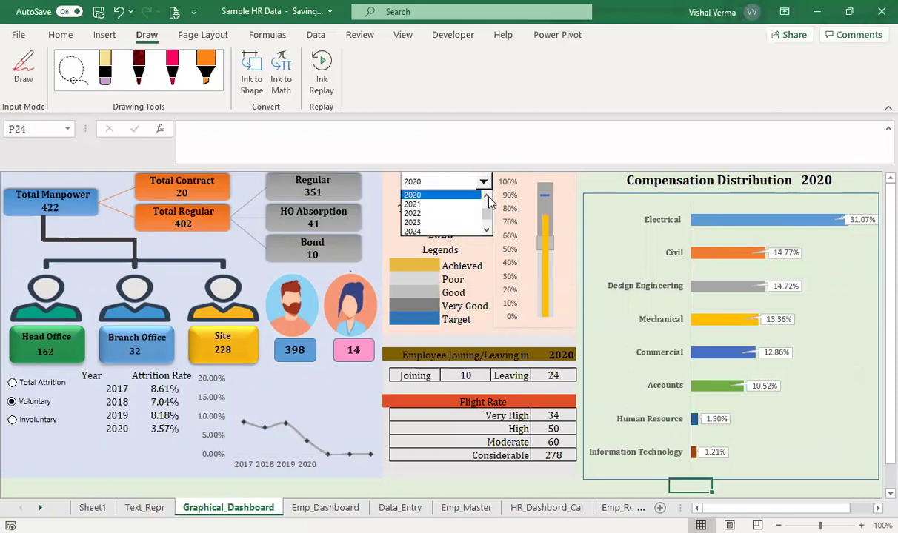
pyautogui.click(488, 199)
pyautogui.click(457, 202)
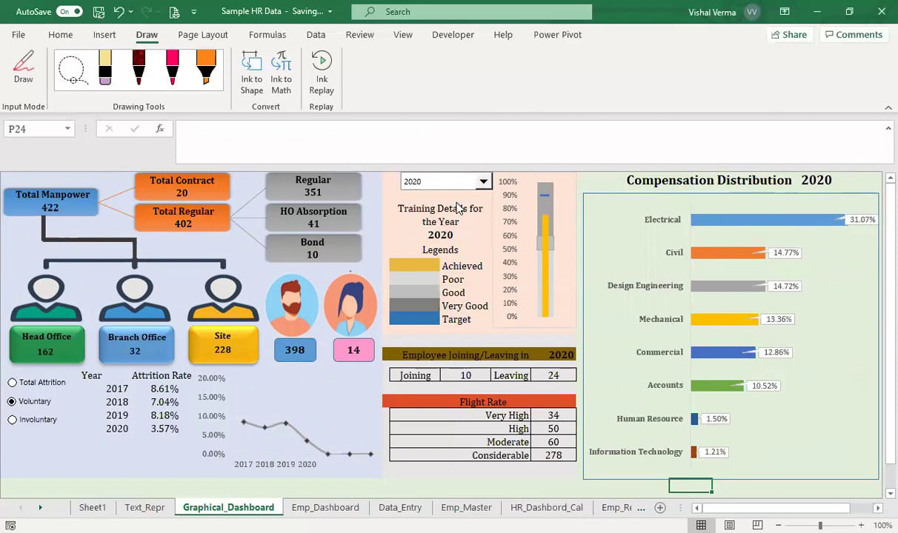
pyautogui.click(483, 181)
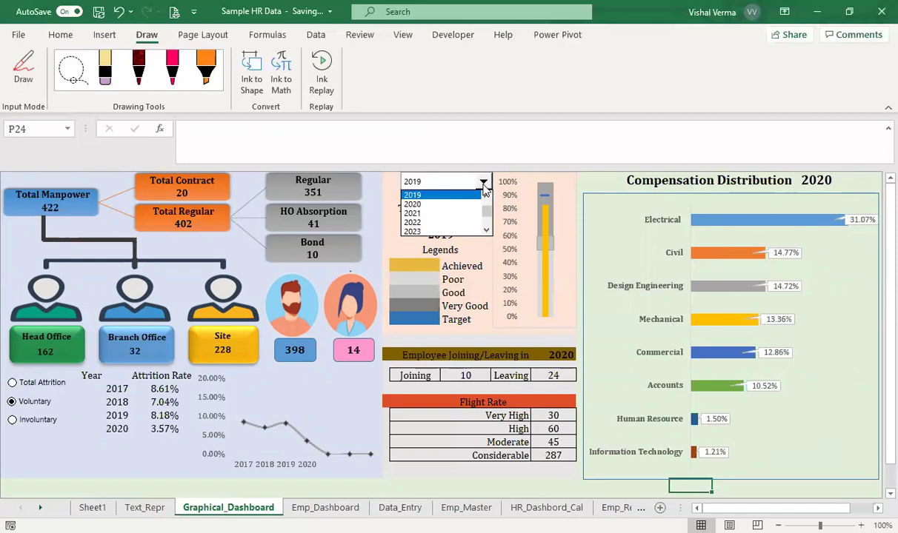
pyautogui.scroll(1, 459, 196)
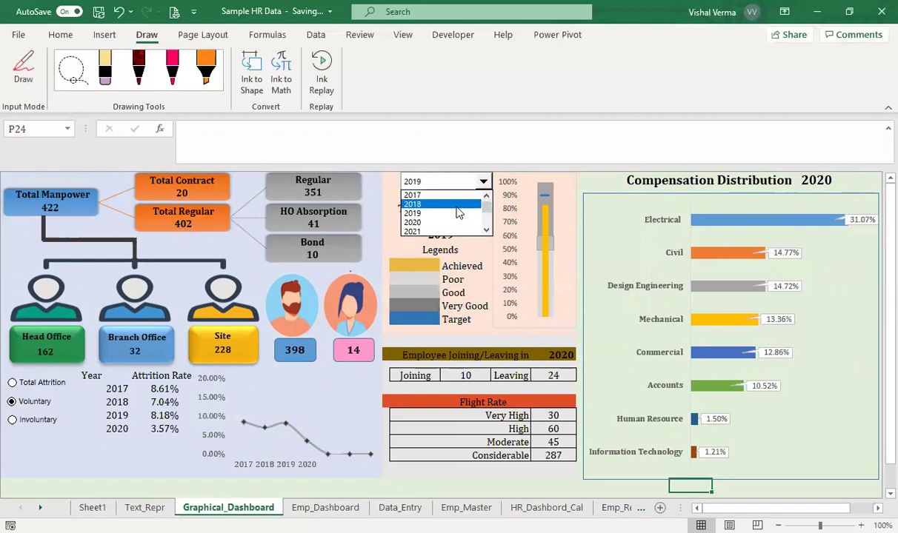
pyautogui.click(457, 206)
pyautogui.click(483, 182)
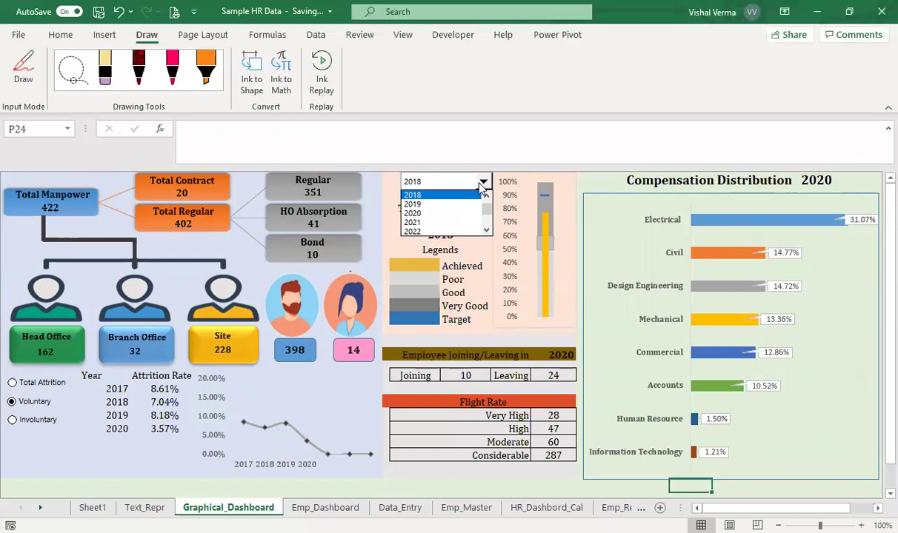
pyautogui.click(443, 222)
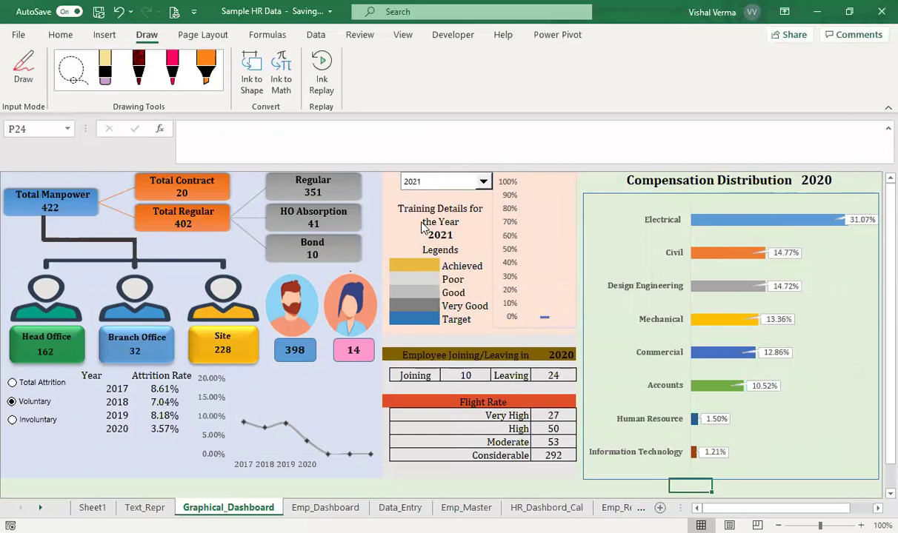